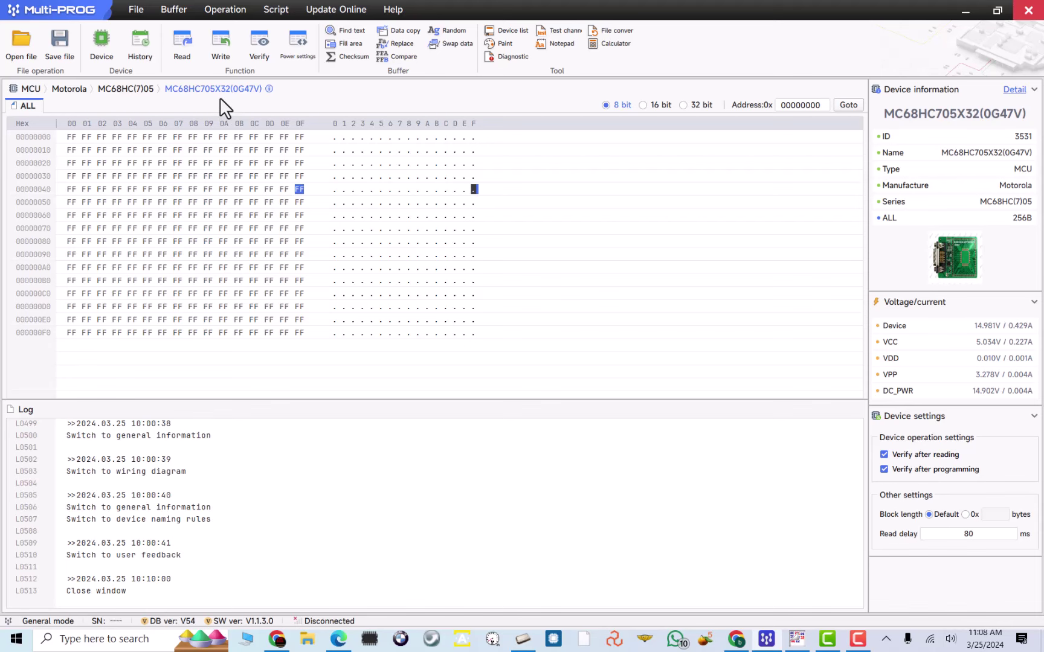
# - Bring up CARPROG, launch the Autel programmer software, and switch to HexCmp
pyautogui.click(523, 642)
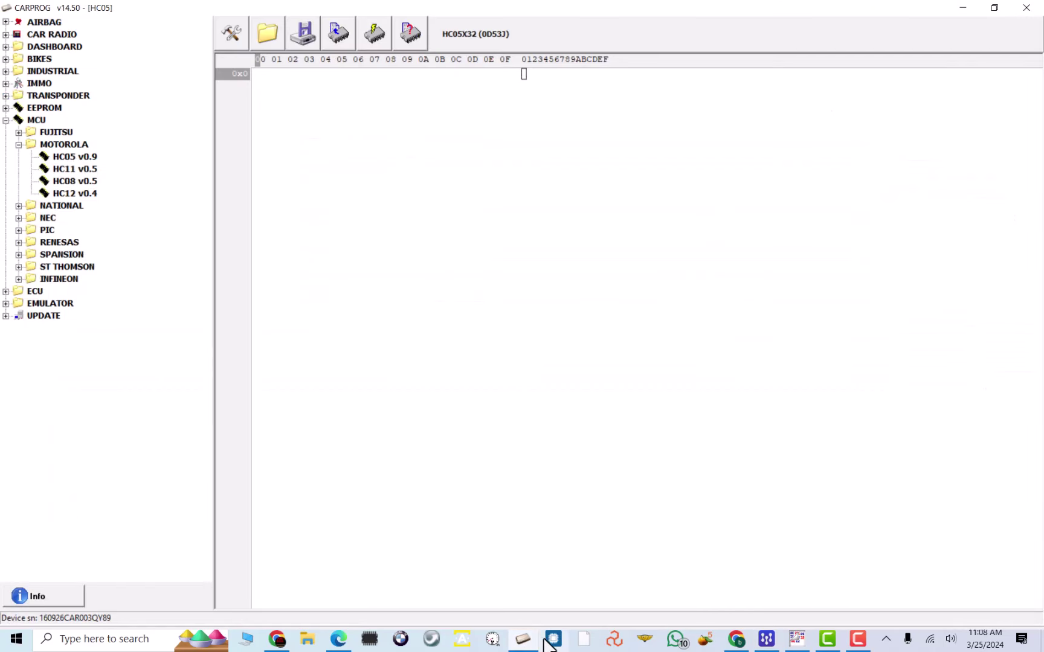
pyautogui.click(546, 643)
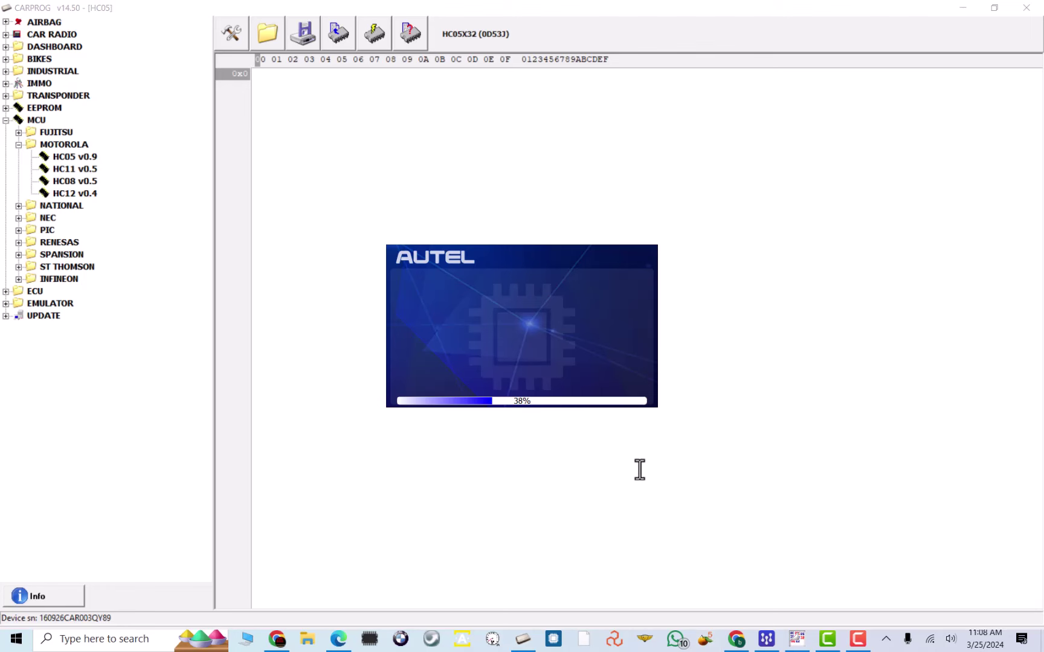
pyautogui.click(797, 639)
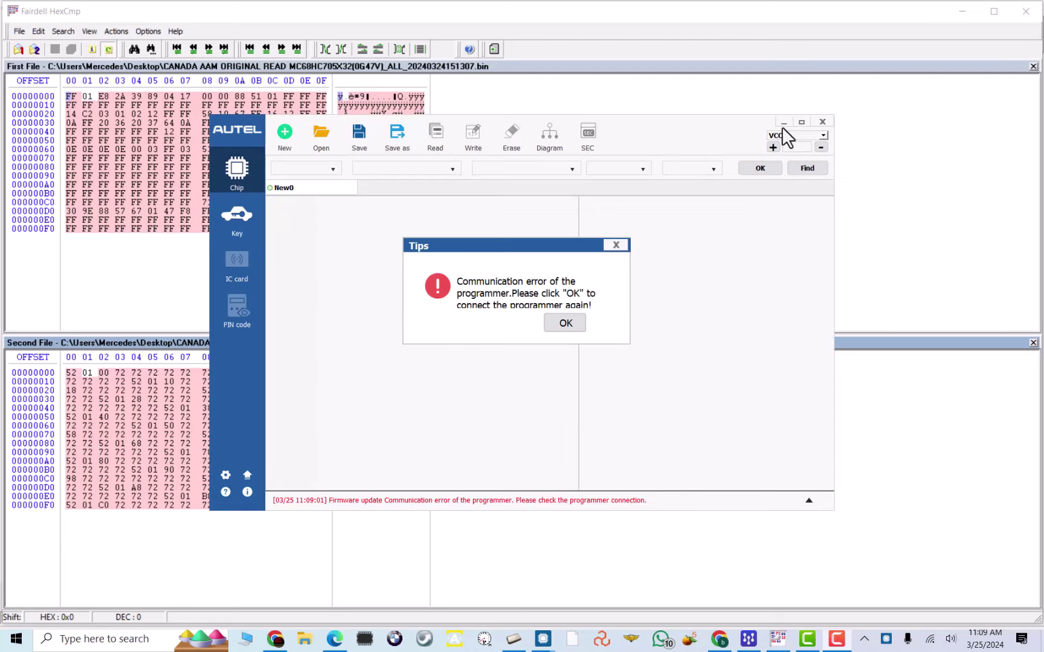
# - Dismiss the Autel communication error, minimize Autel, and review both AAM dumps down to the last byte
pyautogui.click(565, 326)
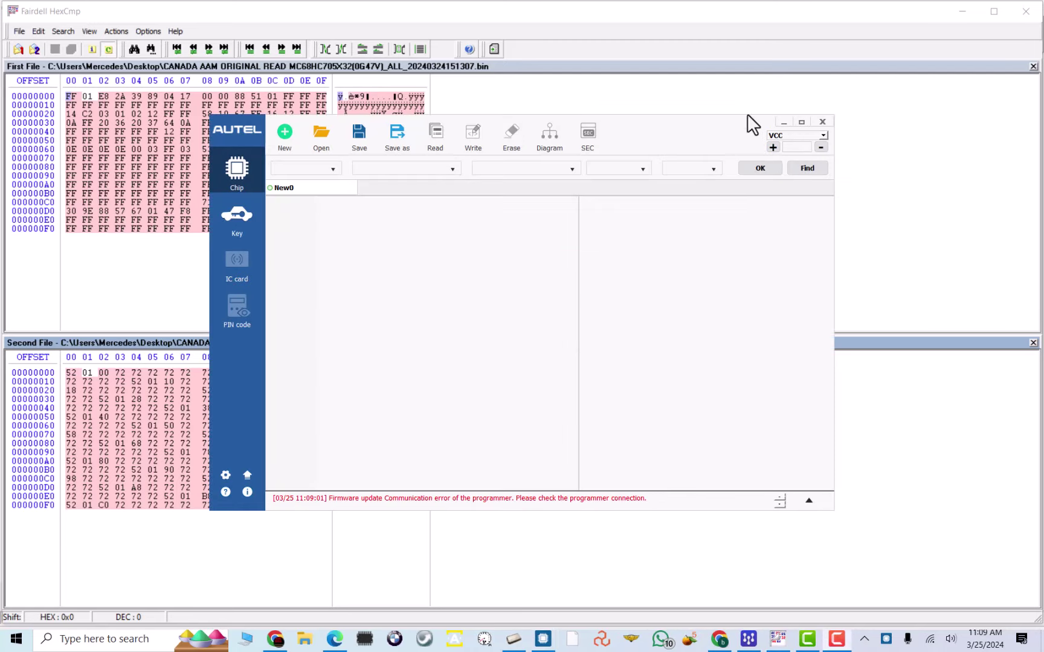
pyautogui.click(779, 123)
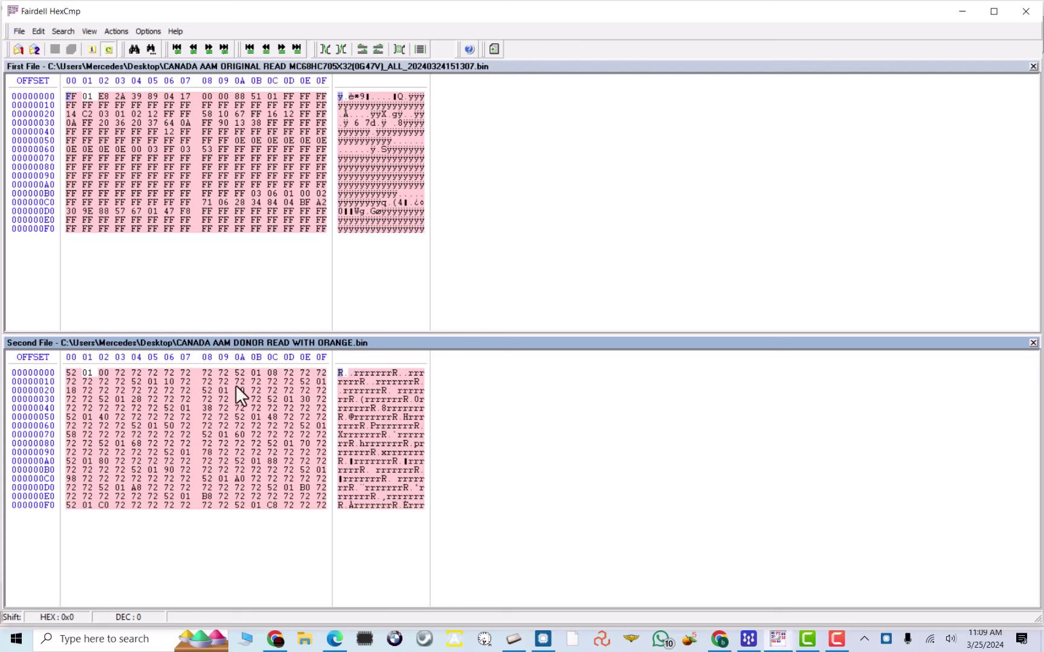
pyautogui.click(73, 373)
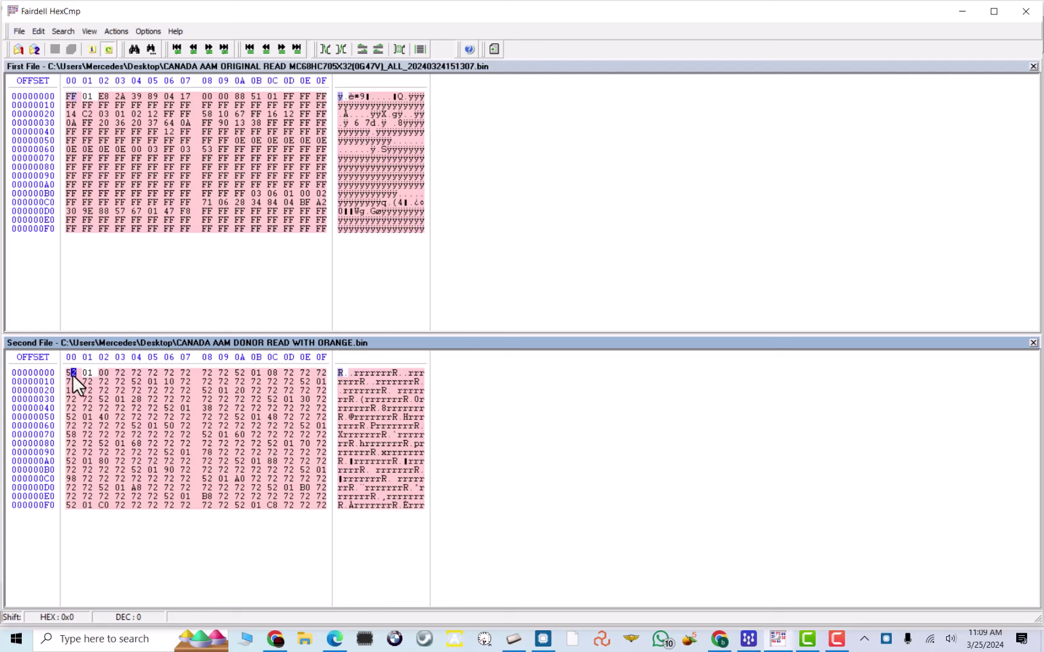
pyautogui.click(398, 506)
pyautogui.click(425, 505)
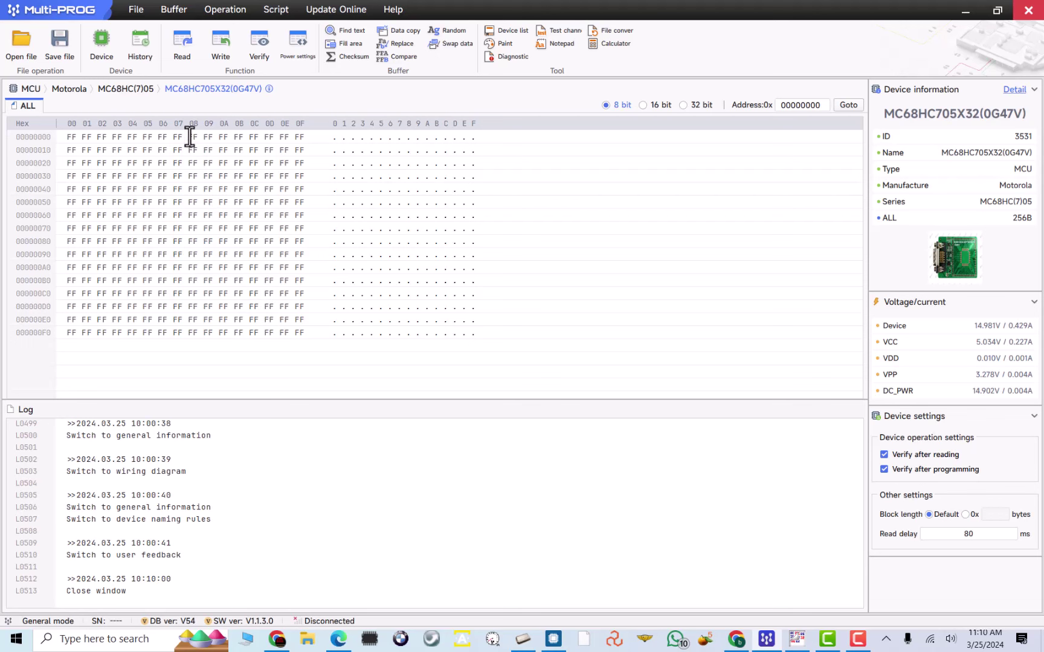
# - Read the donor chip, acknowledge the not-connected warning, and retry the read, which fails with 11040001
pyautogui.click(183, 44)
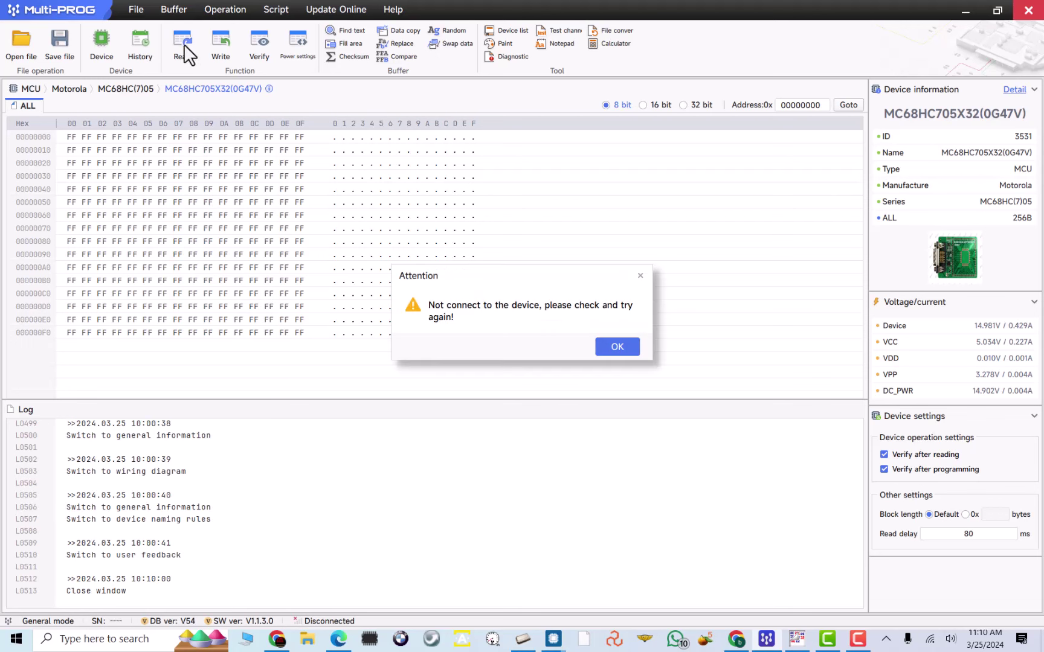
pyautogui.click(621, 348)
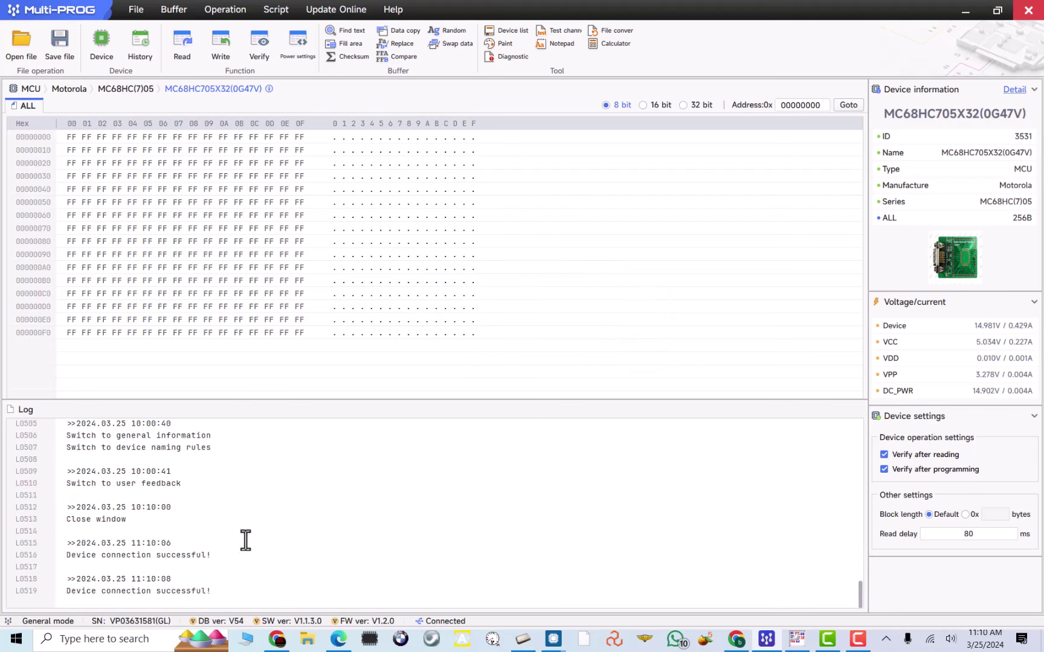
pyautogui.click(182, 55)
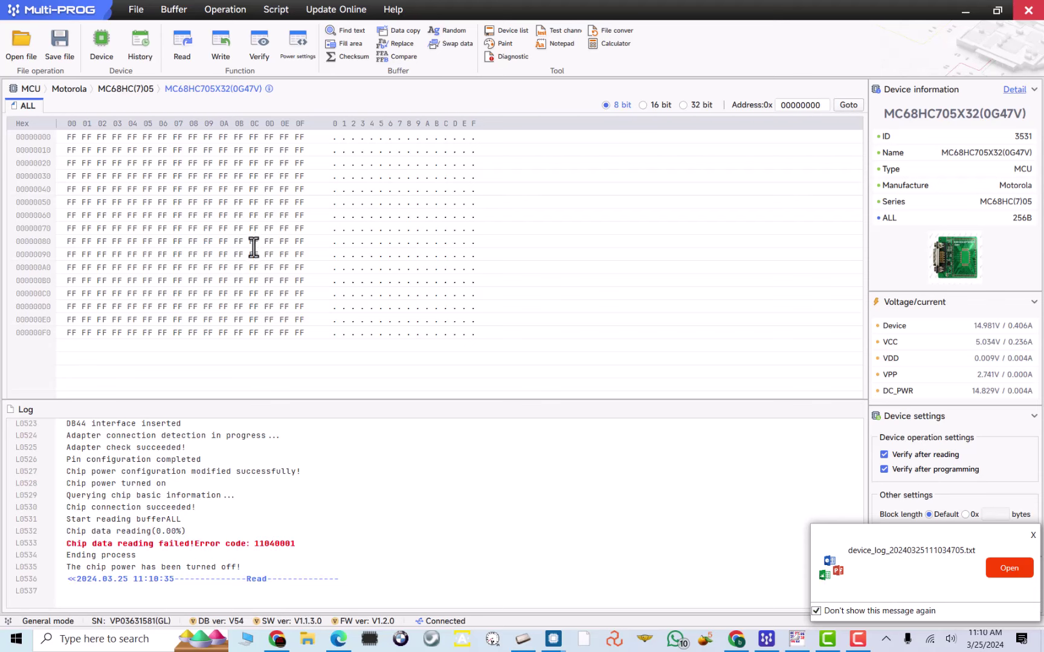
# - Change the VPP voltage from 2.8 V to 3.3 V and read the donor chip again
pyautogui.click(298, 50)
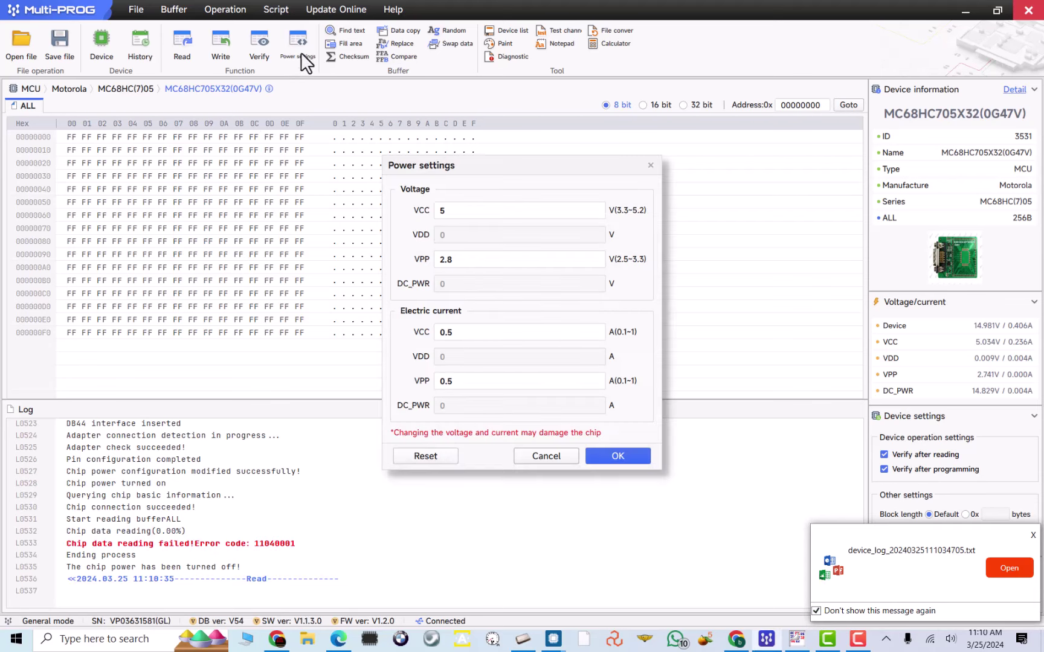
pyautogui.doubleClick(440, 262)
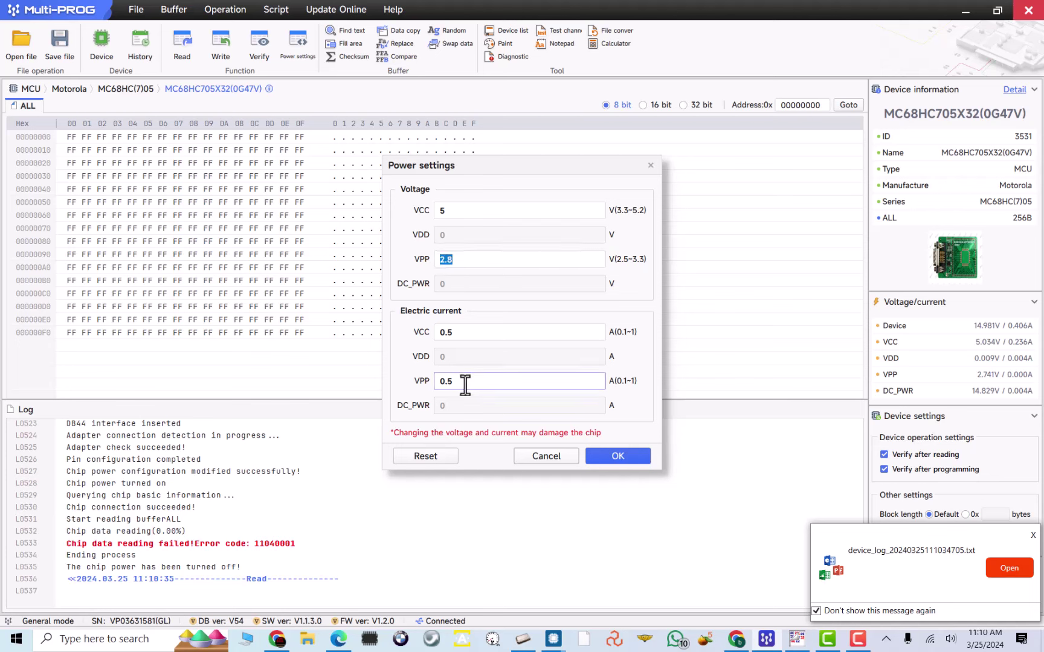
pyautogui.write('3.3')
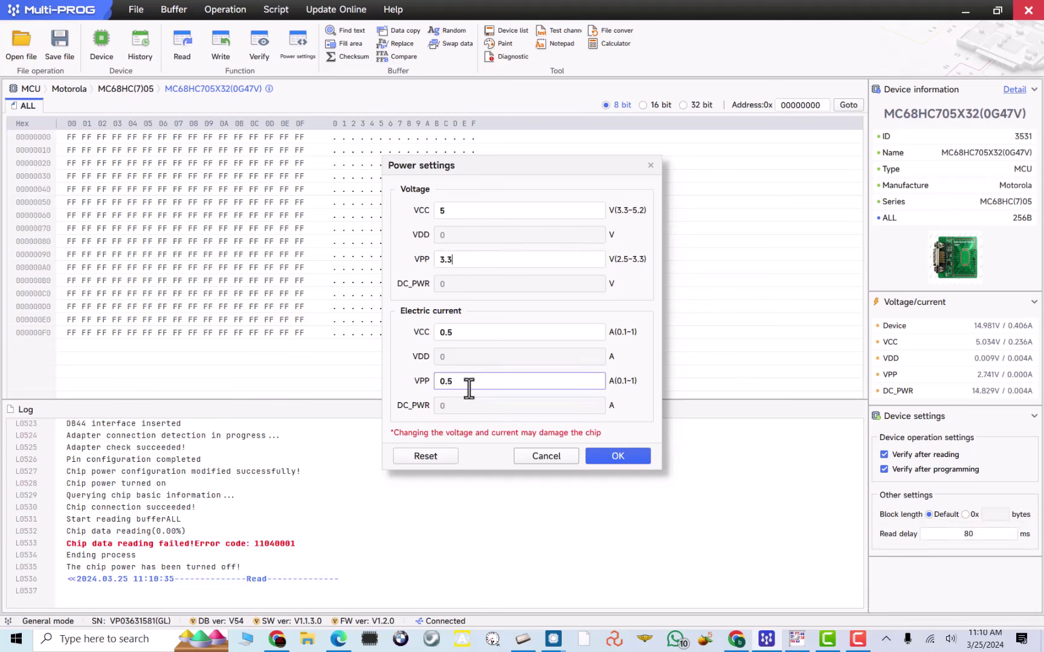
pyautogui.click(619, 457)
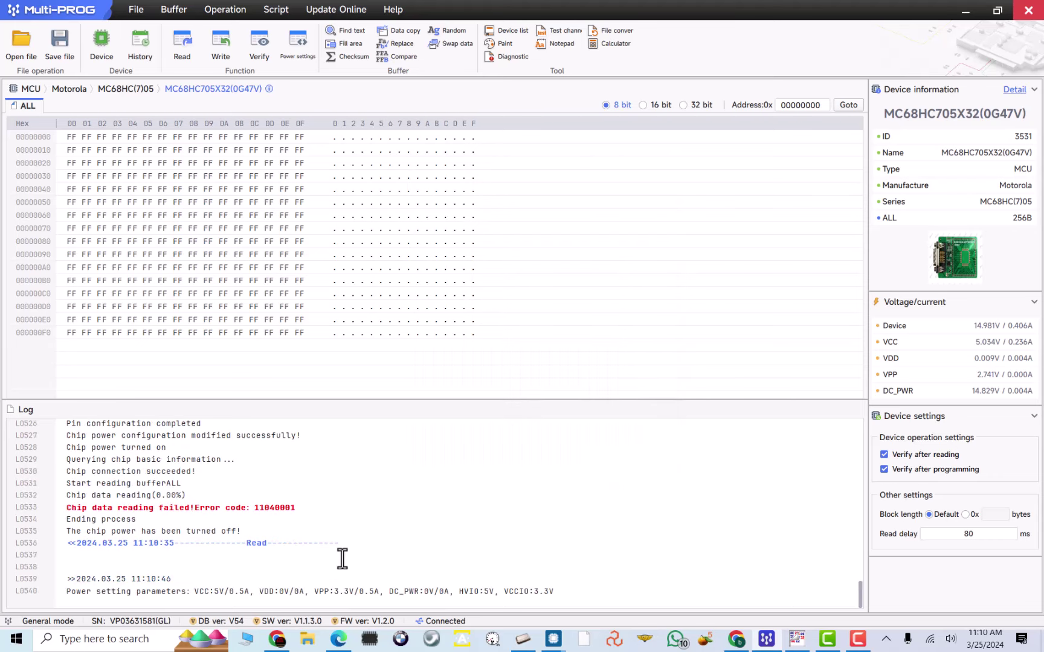
pyautogui.click(176, 49)
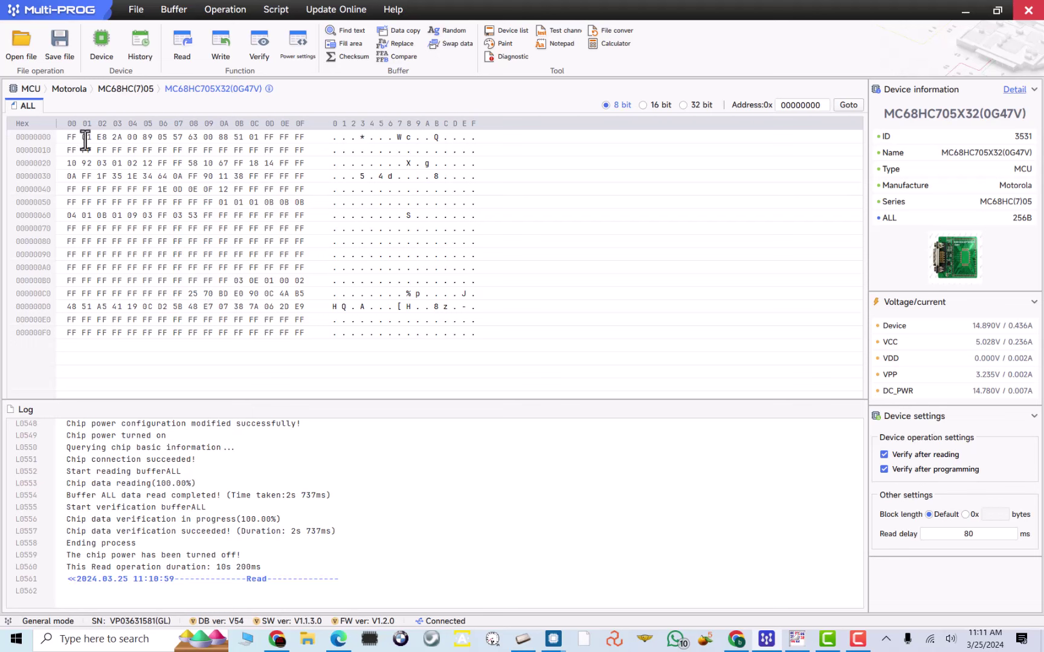
# - Start saving the buffer, prefixing the default file name with 'CANADA DONOR'
pyautogui.click(53, 50)
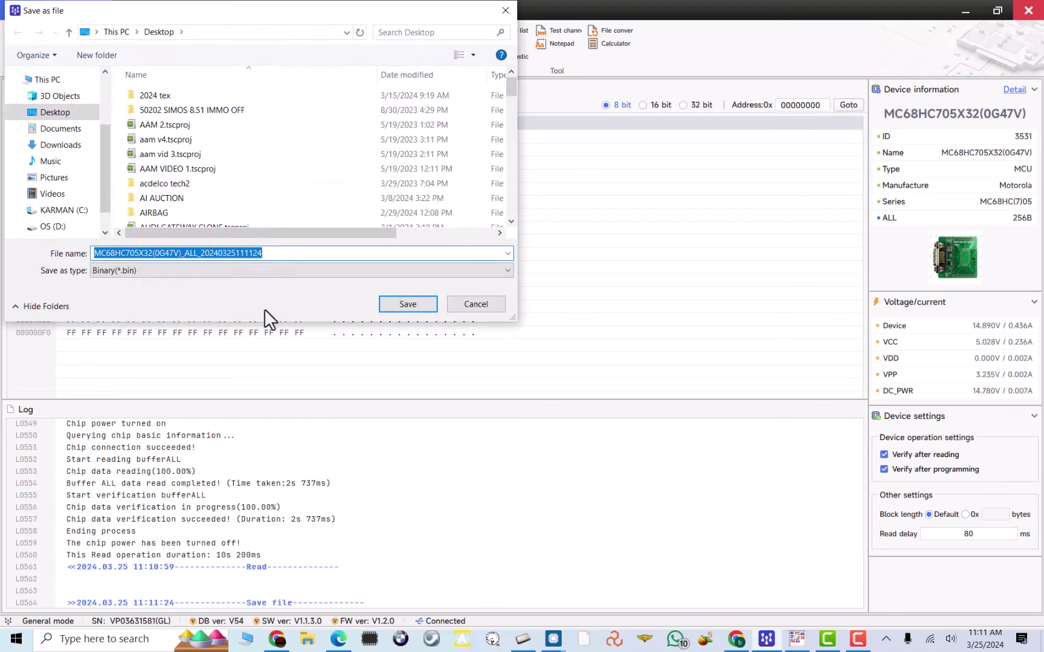
pyautogui.click(94, 253)
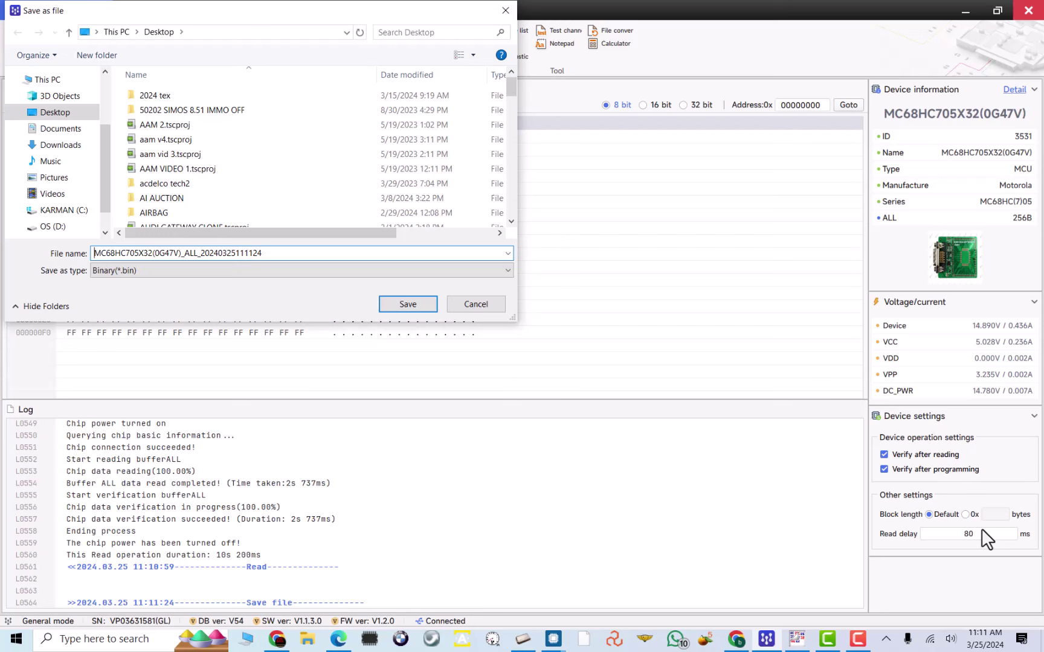
pyautogui.write('CANADA ')
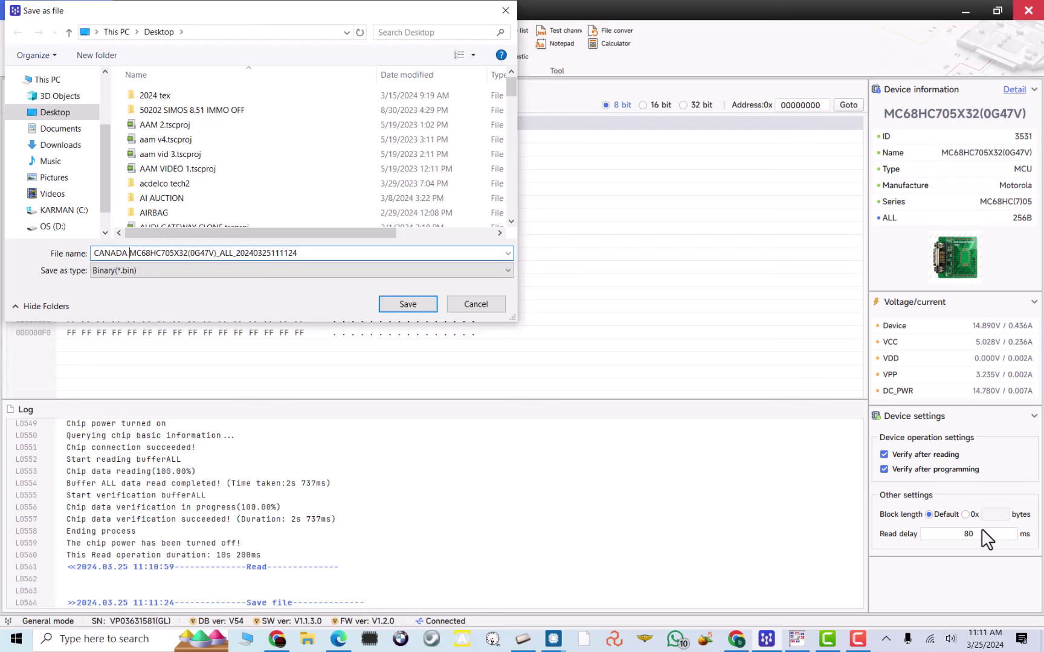
pyautogui.write('DONOR')
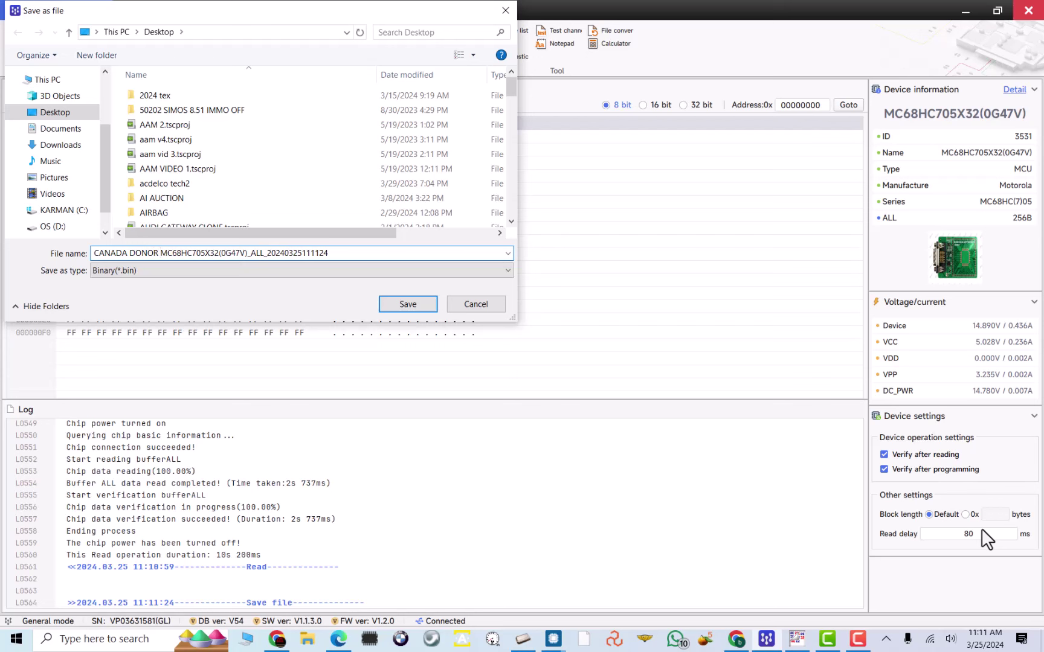
# - Save the donor dump, then load CANADA DONOR MC68HC705X32(0G47V)_ALL_20240325111124.bin as HexCmp's second file
pyautogui.click(406, 305)
pyautogui.hotkey('alt', 'Tab')
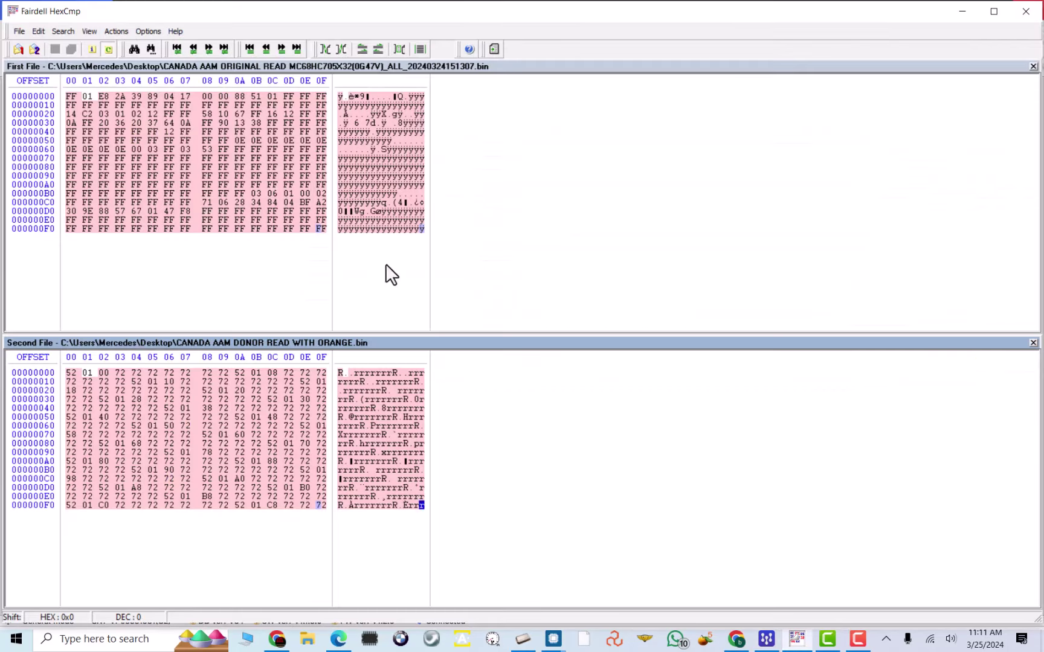
pyautogui.click(34, 49)
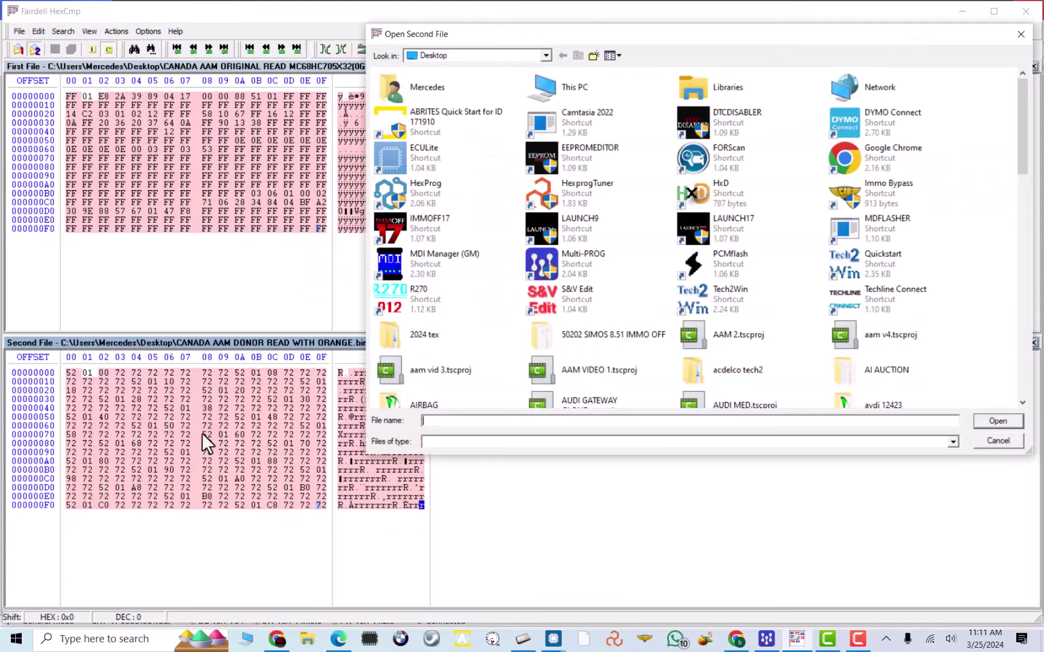
pyautogui.write('CA')
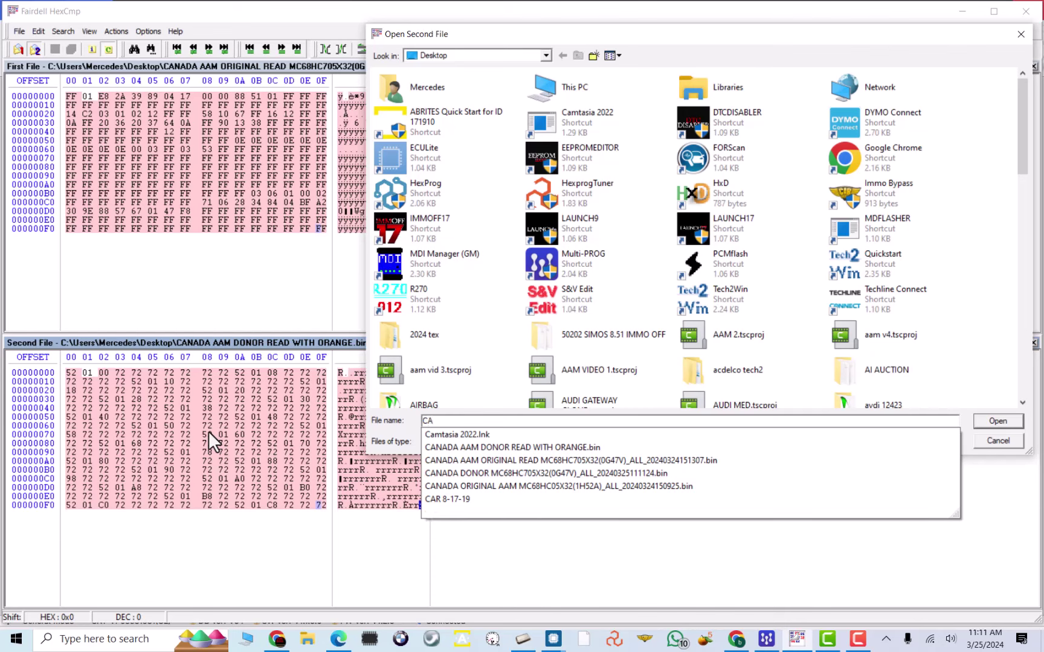
pyautogui.write('N')
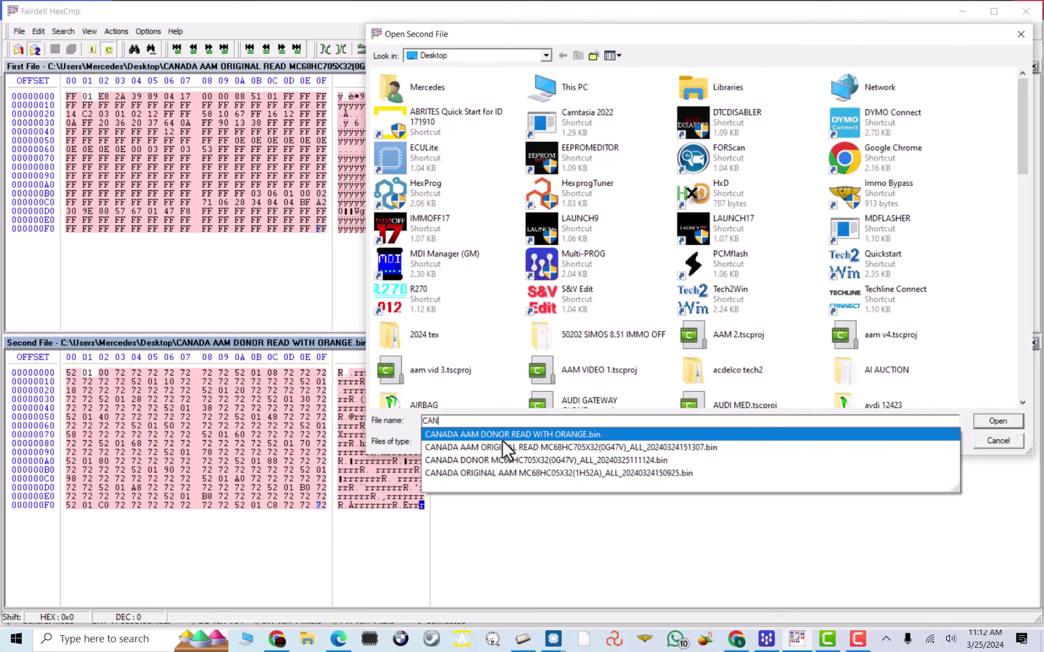
pyautogui.click(551, 461)
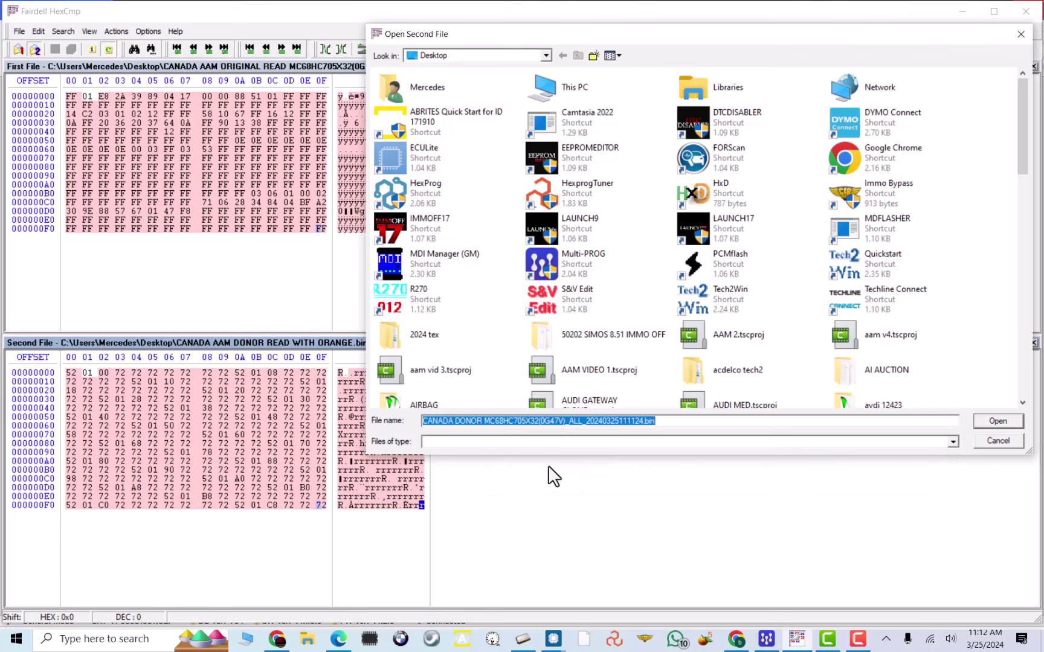
pyautogui.click(997, 423)
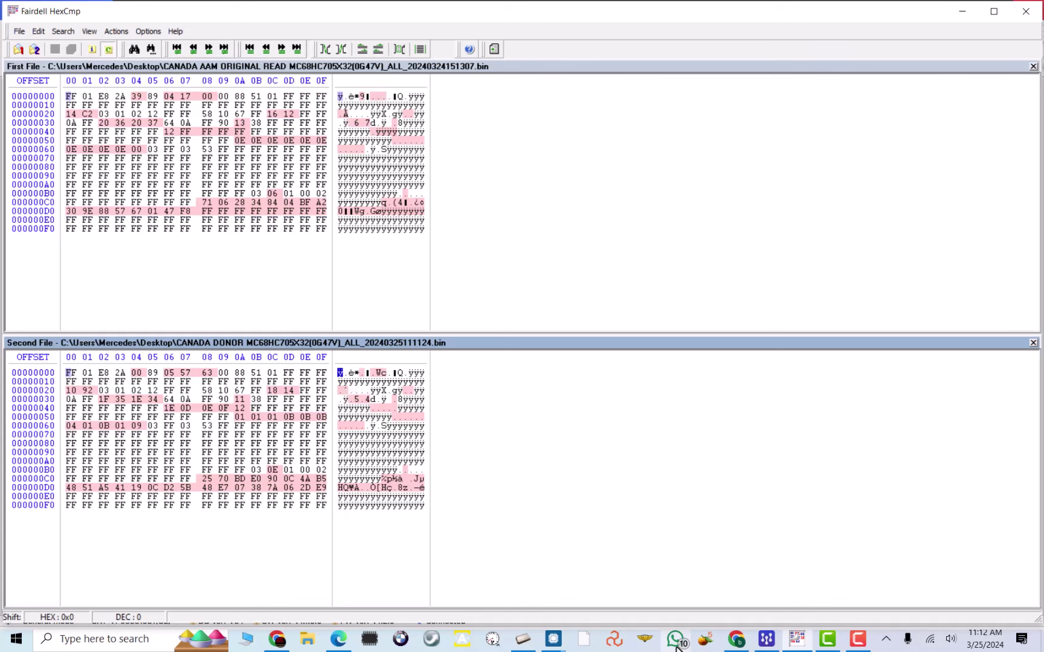
# - Open CANADA AAM ORIGINAL READ MC68HC705X32(0G47V)_ALL_20240324151307.bin into the Multi-PROG buffer
pyautogui.click(764, 642)
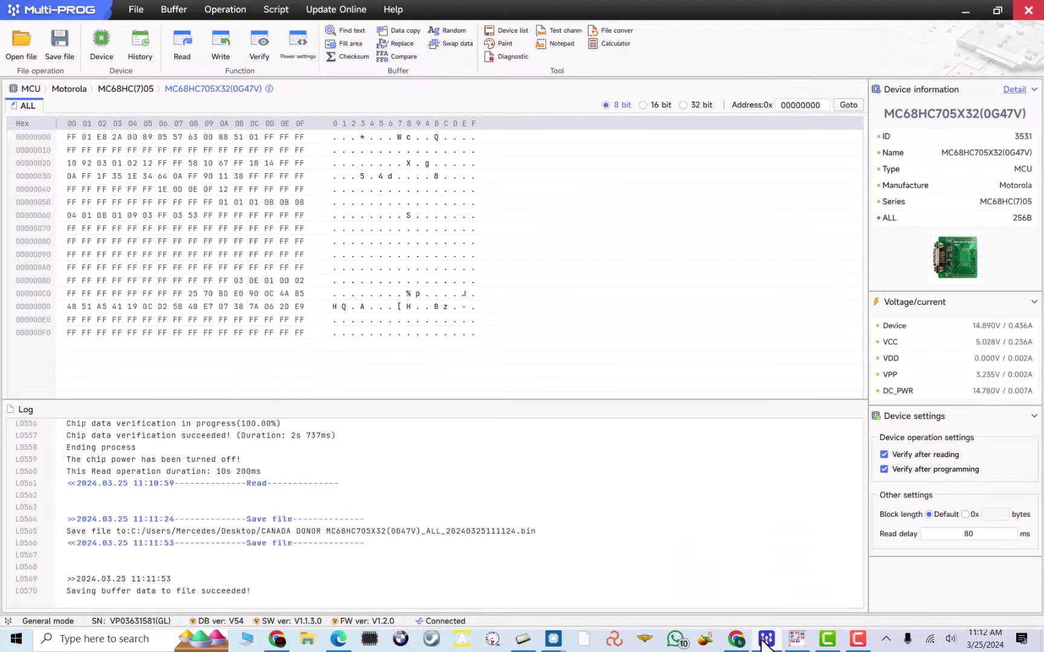
pyautogui.click(29, 50)
pyautogui.write('CAN')
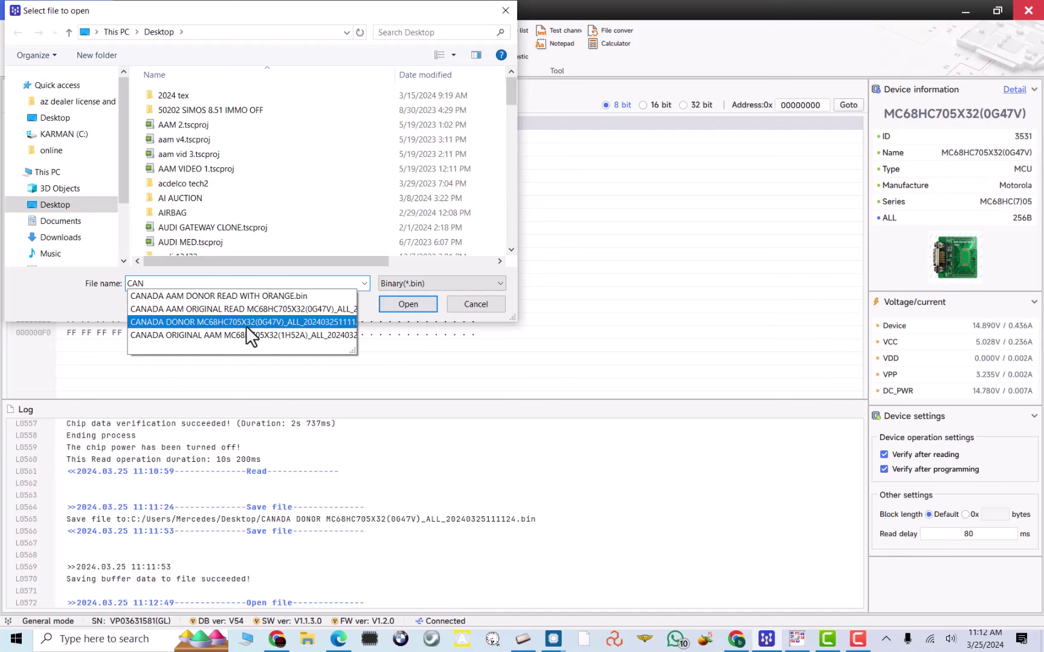
pyautogui.moveTo(354, 350); pyautogui.dragTo(478, 362)
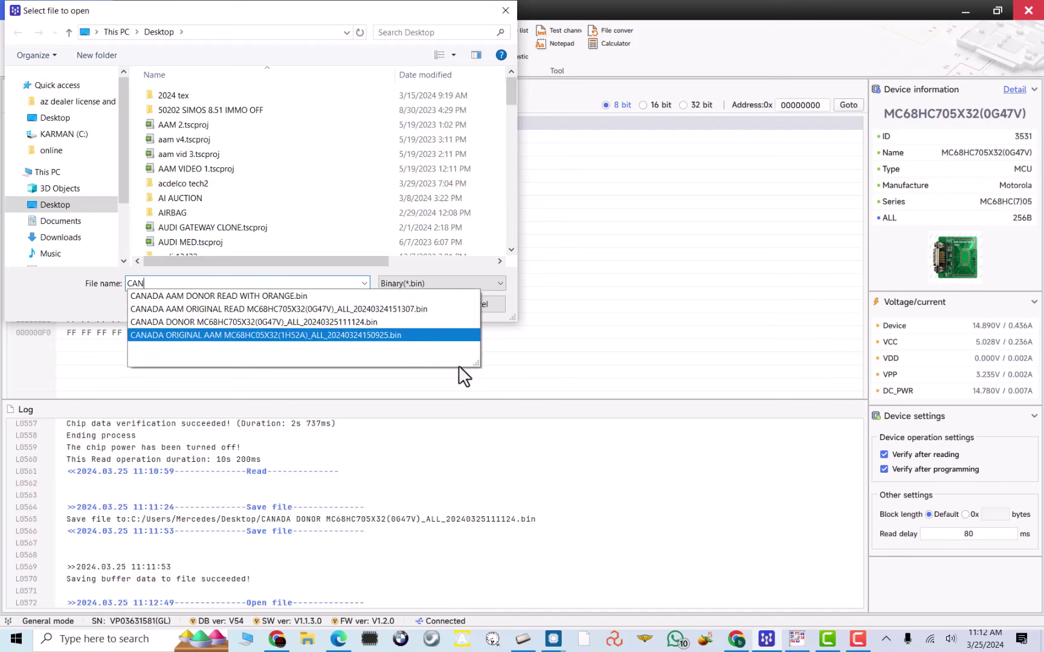
pyautogui.click(307, 311)
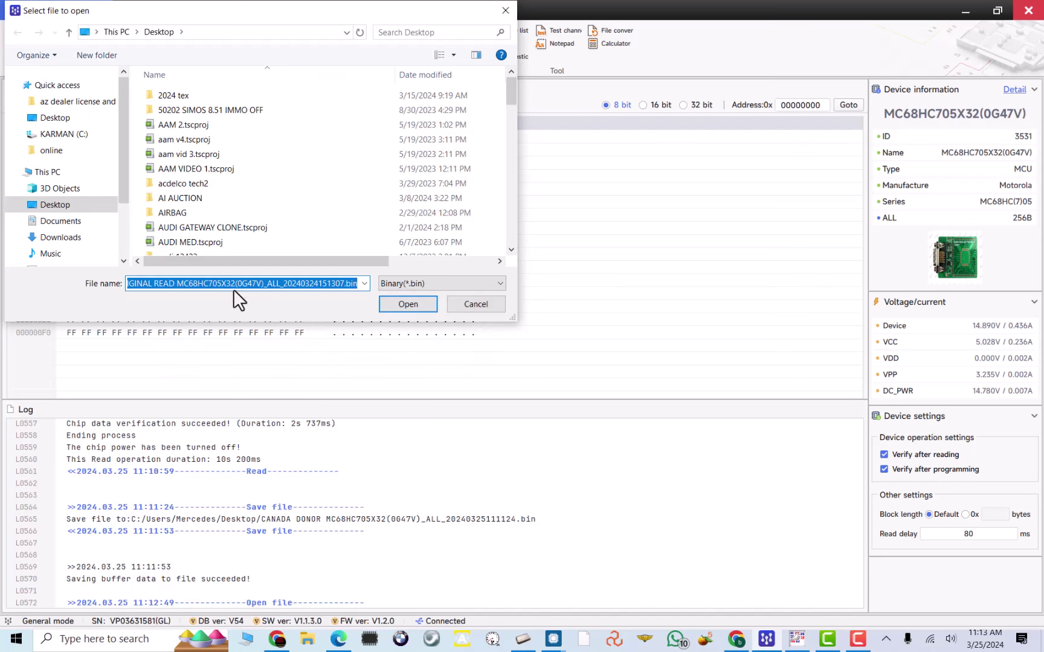
pyautogui.click(408, 305)
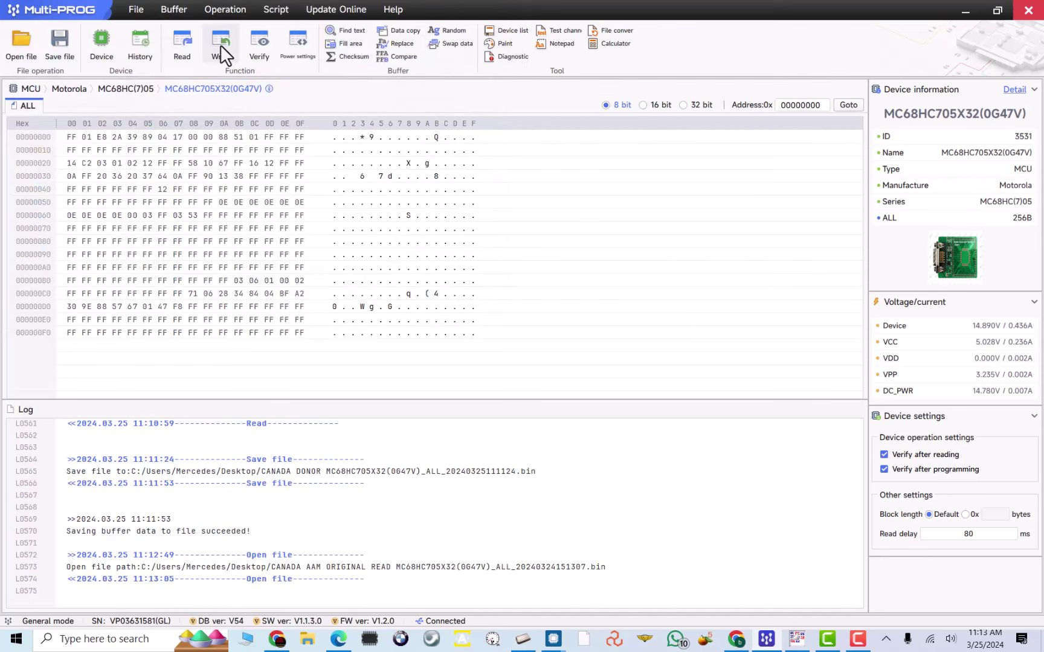
# - Write the original dump to the donor chip, suppress the log notice, and read it back
pyautogui.click(220, 44)
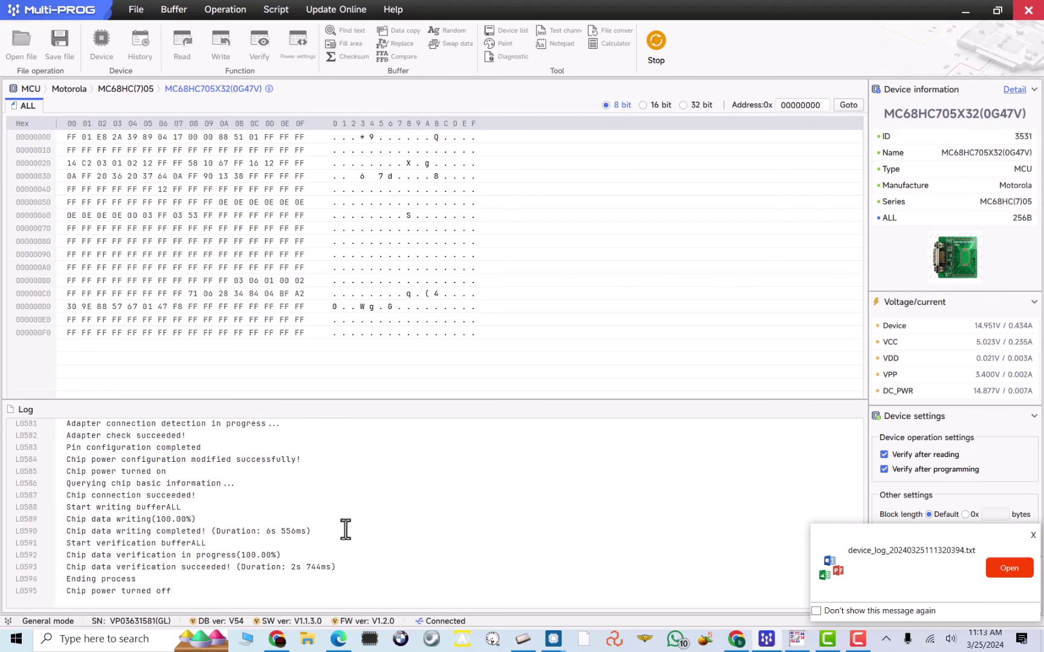
pyautogui.click(830, 610)
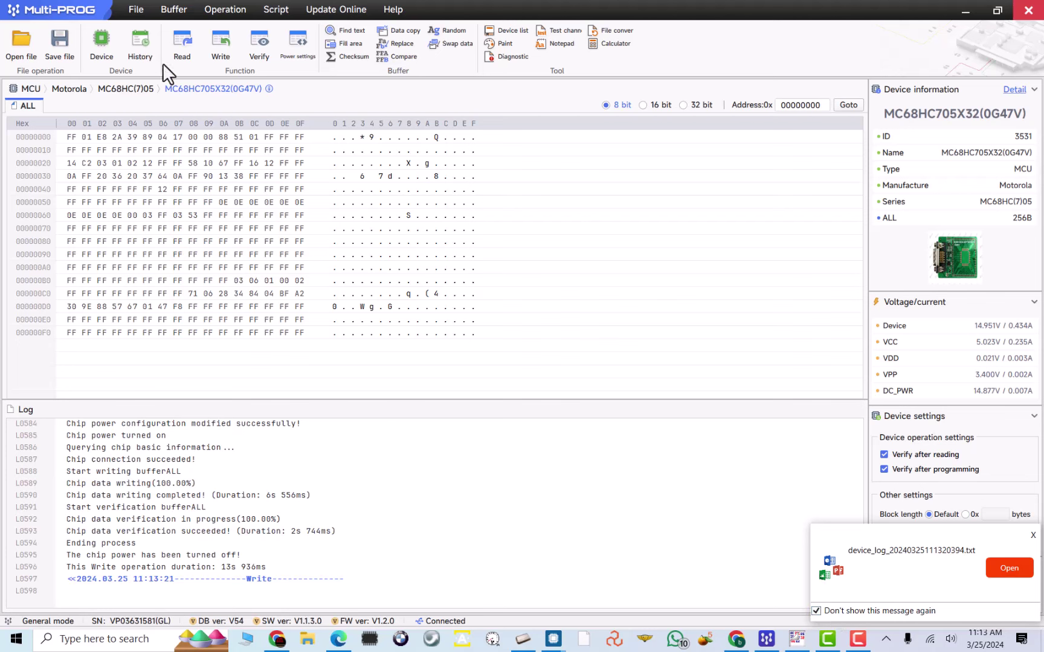
pyautogui.click(180, 43)
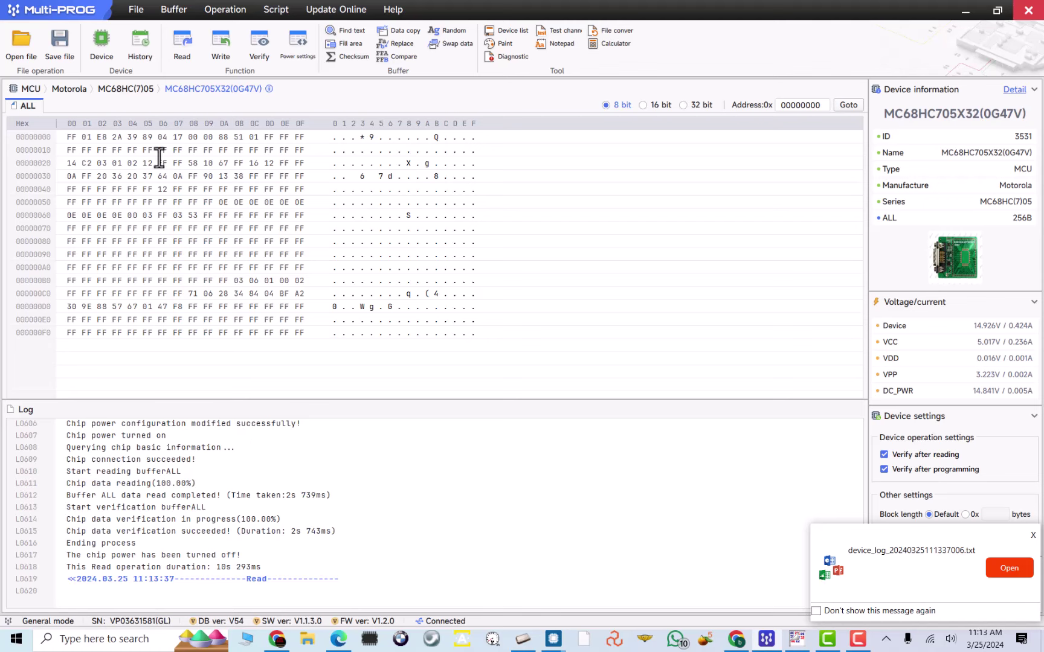
# - Save the read-back to the Desktop as CANADA DONOR VERIFY MC68HC705X32(0G47V)_ALL_20240325111340.bin
pyautogui.click(59, 48)
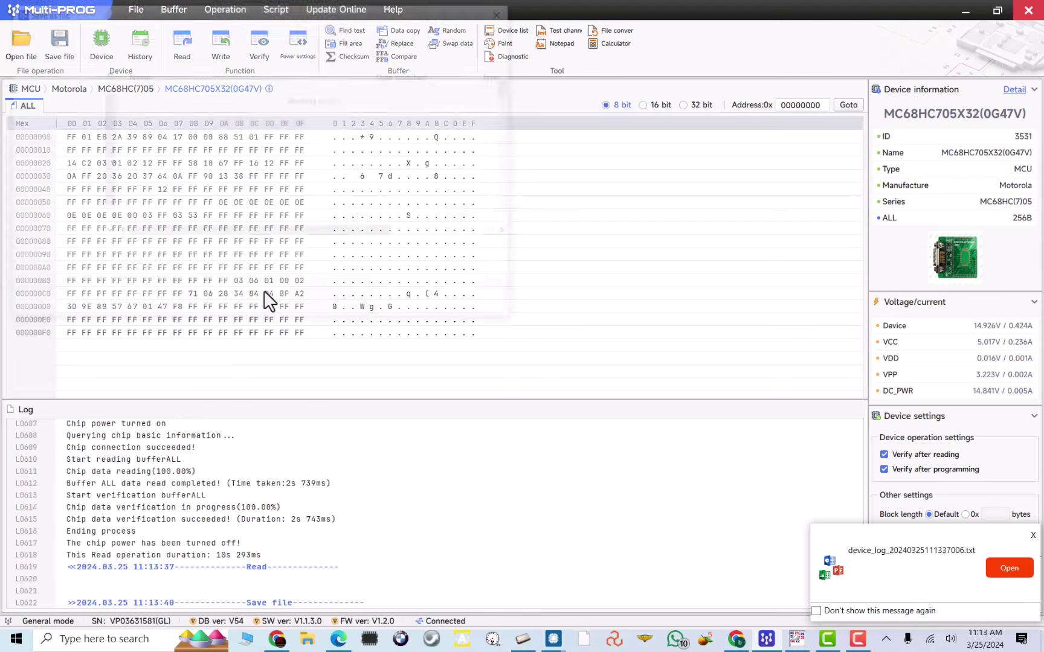
pyautogui.click(94, 253)
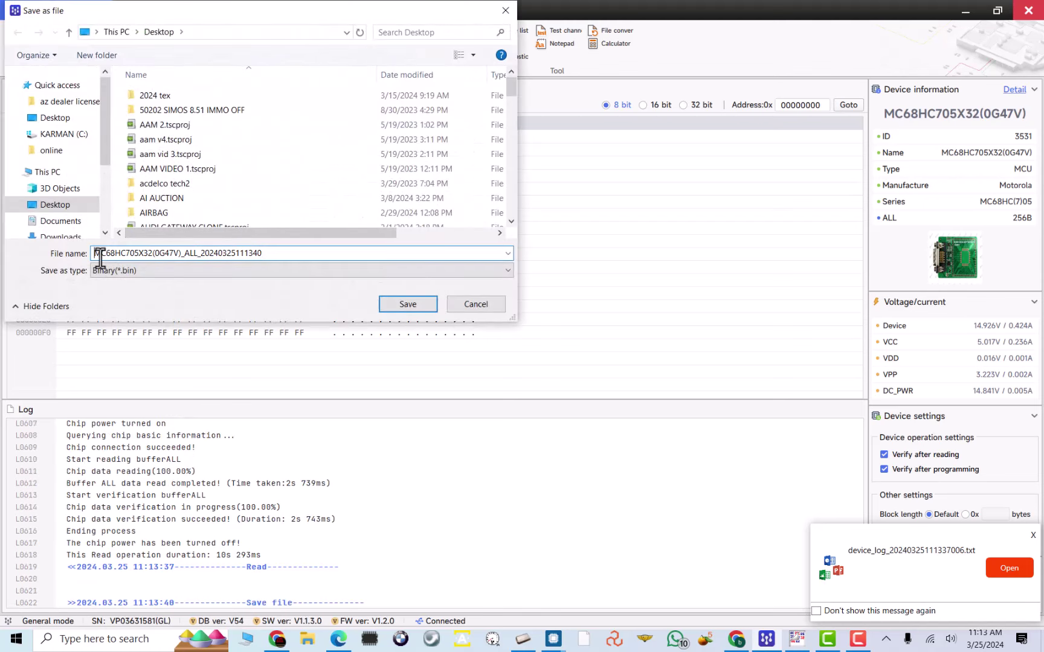
pyautogui.write('CANADA DONOR ')
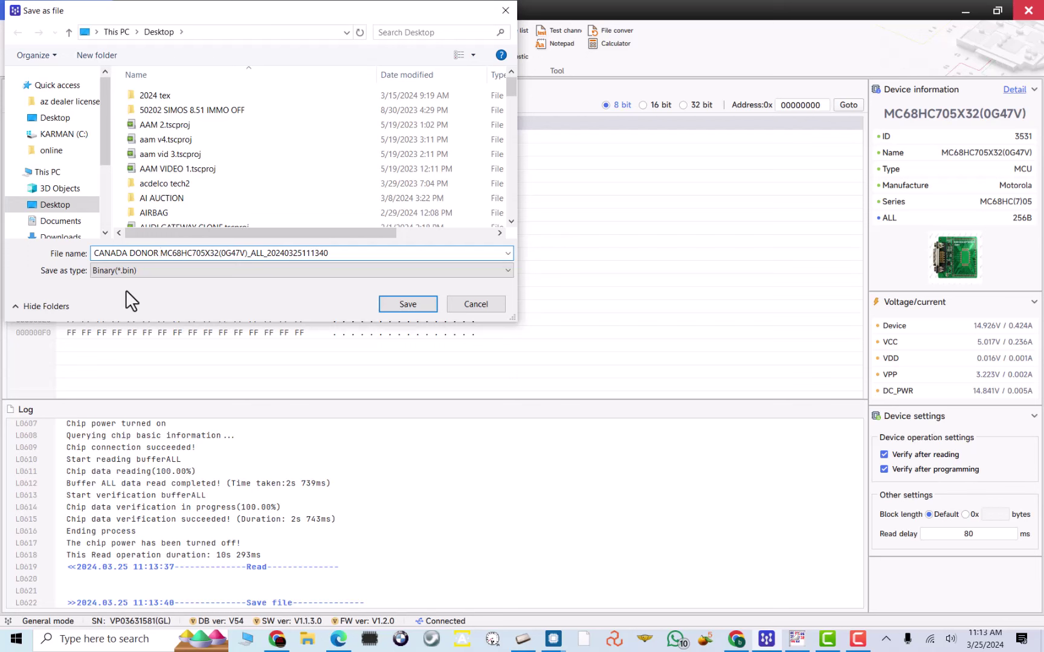
pyautogui.write('VER')
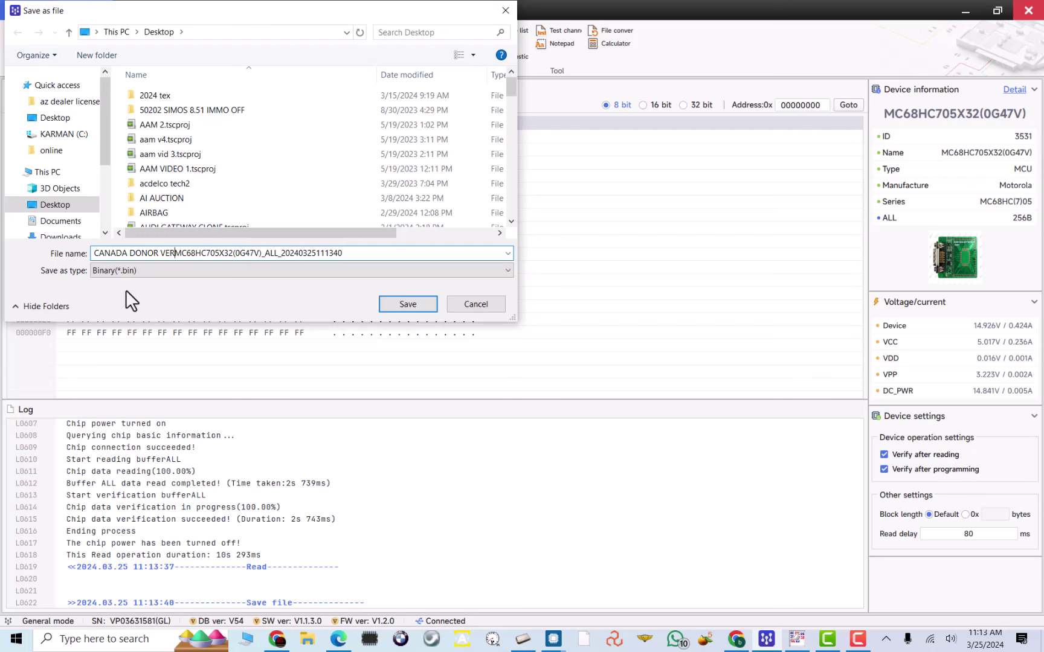
pyautogui.write('IFY')
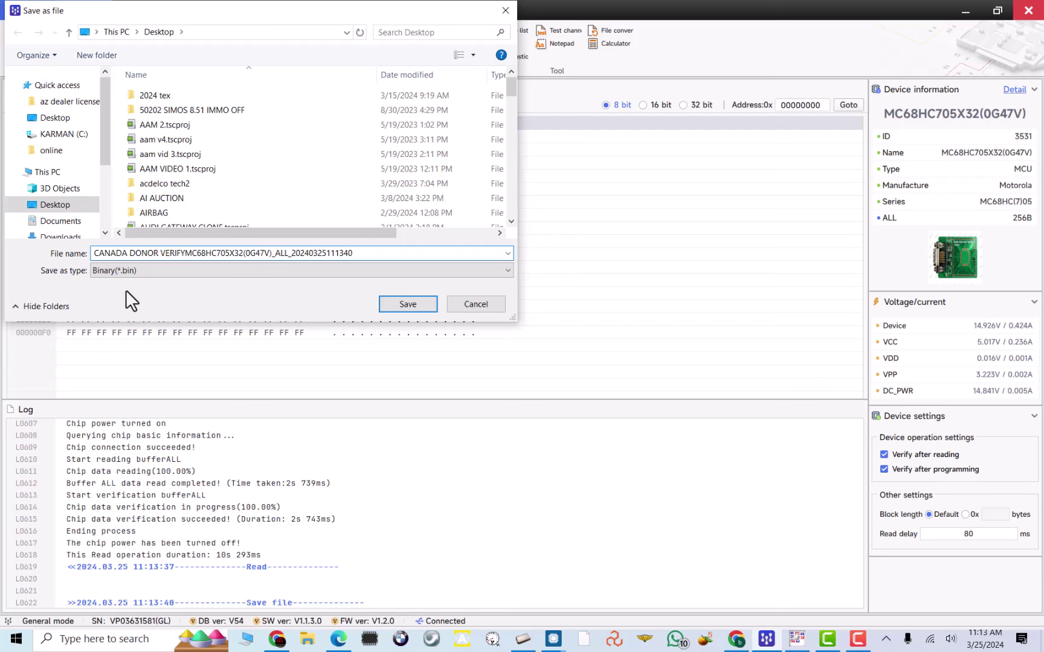
pyautogui.click(409, 306)
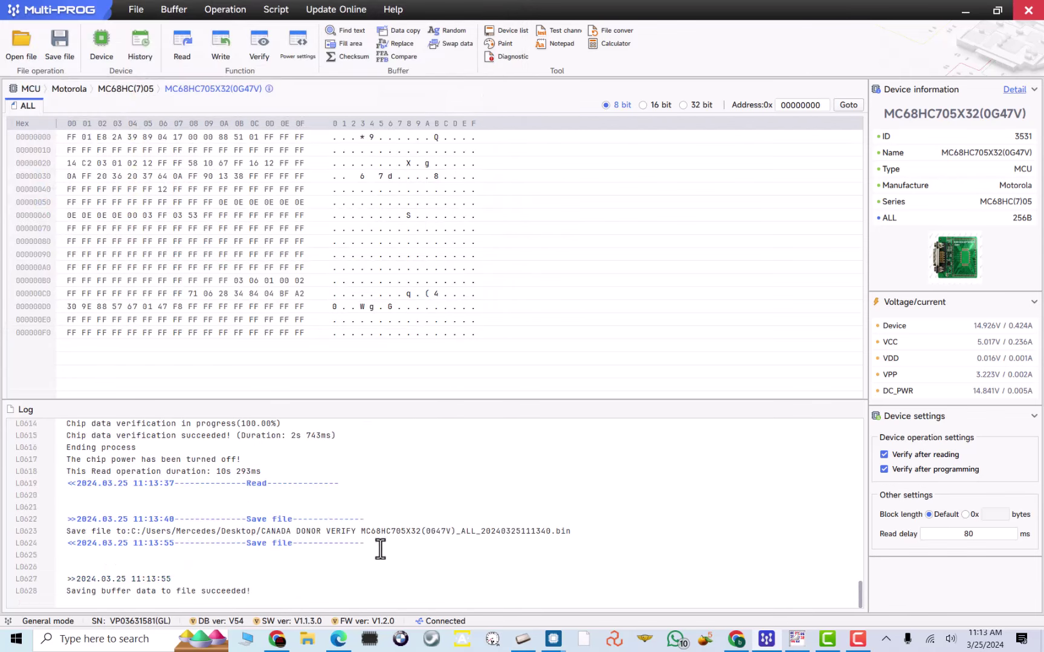
# - Load CANADA DONOR VERIFY MC68HC705X32(0G47V)_ALL_20240325111340.bin as HexCmp's second file against the original read
pyautogui.click(798, 642)
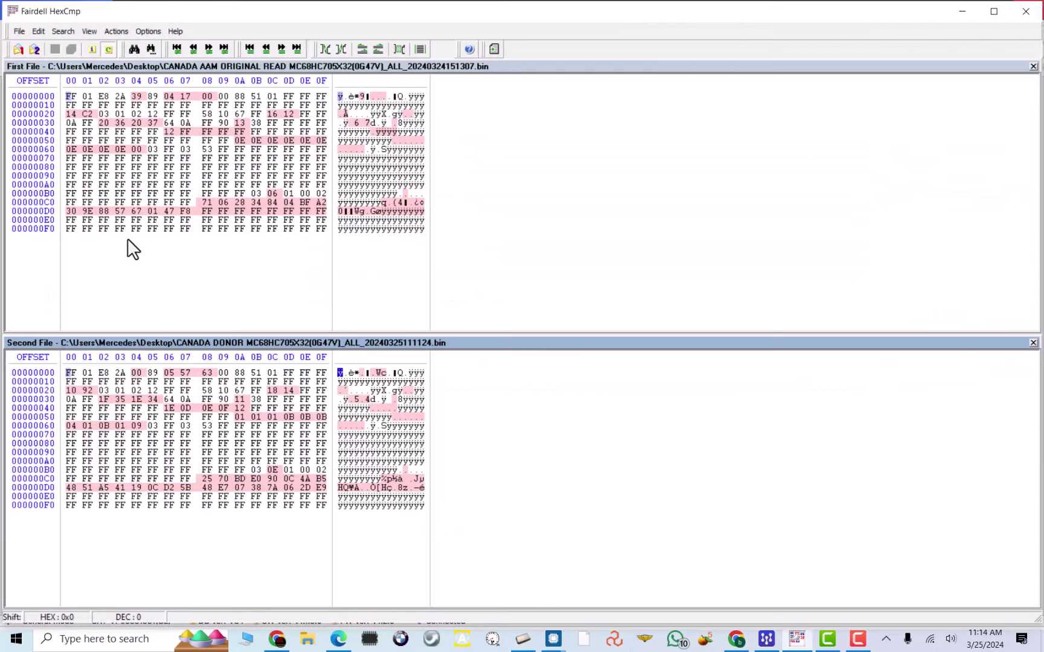
pyautogui.click(35, 50)
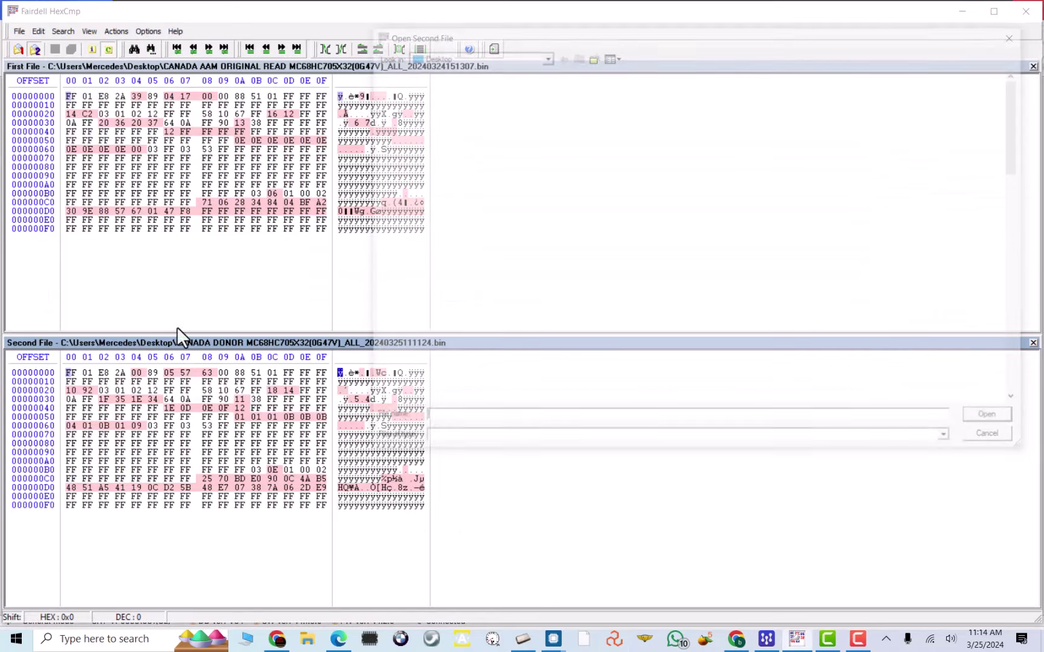
pyautogui.write('CAN')
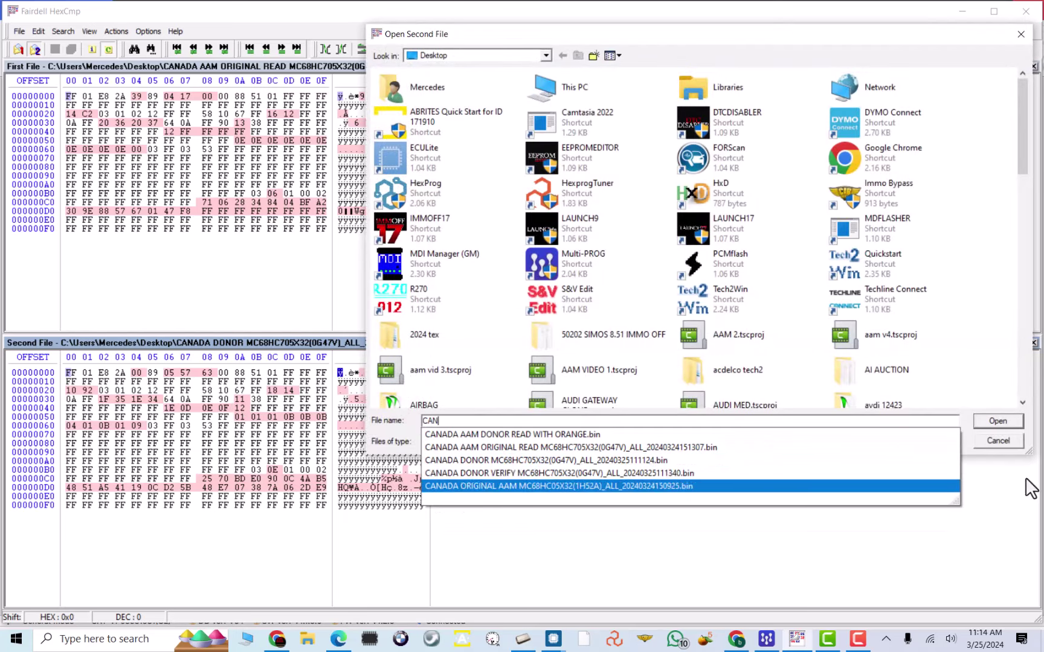
pyautogui.click(514, 472)
pyautogui.click(979, 421)
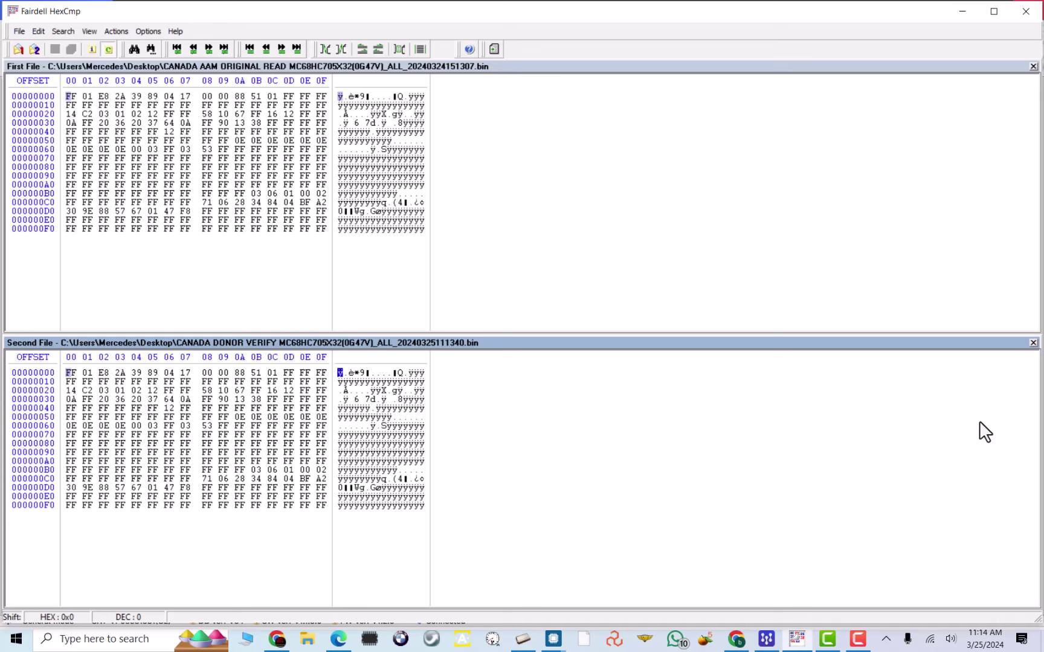